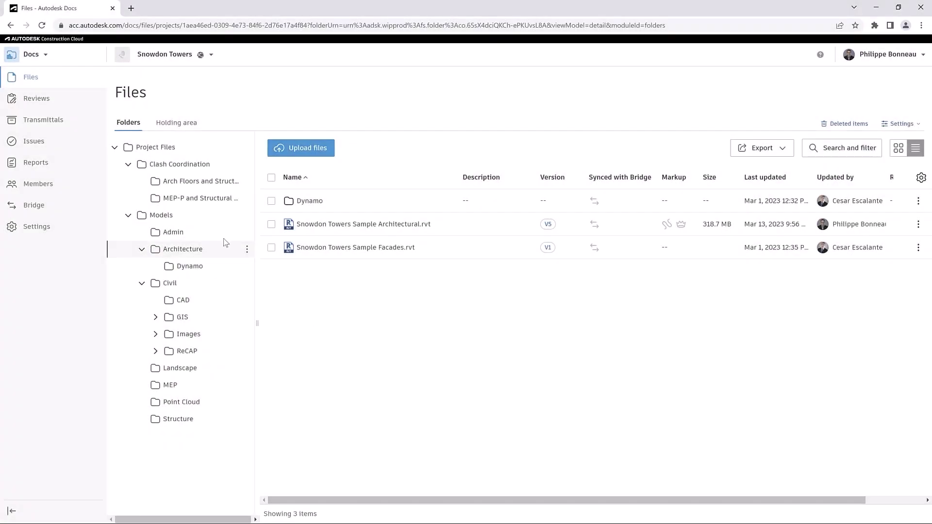
- Switch the project to Model Coordination and open Settings to see its two coordination spaces
left_click(46, 56)
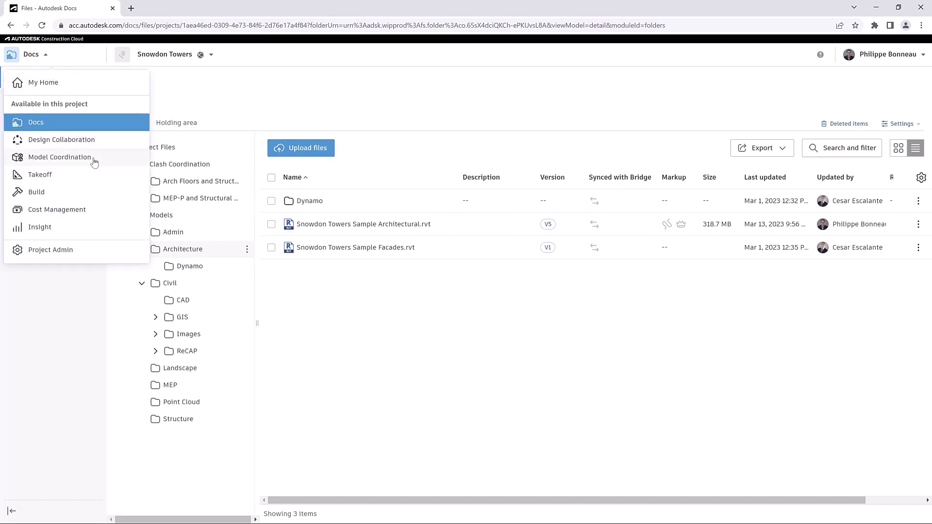
left_click(60, 157)
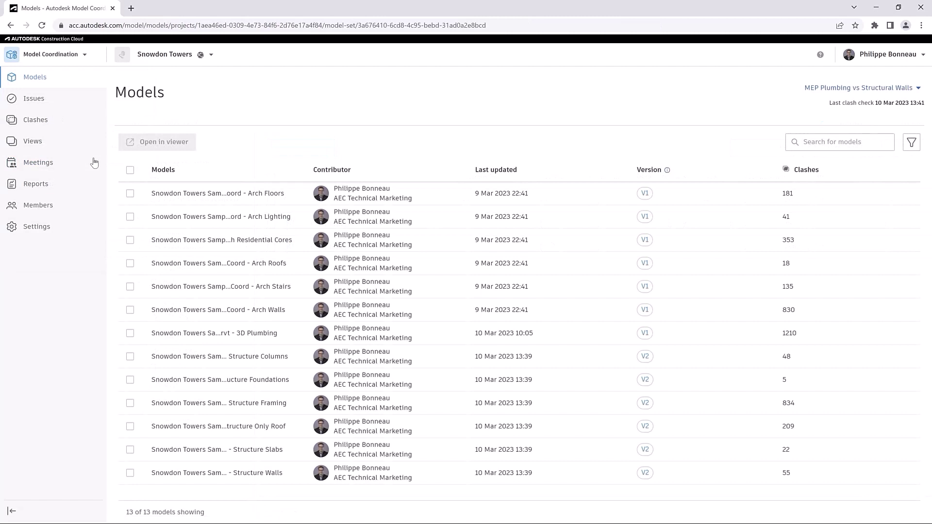
left_click(43, 230)
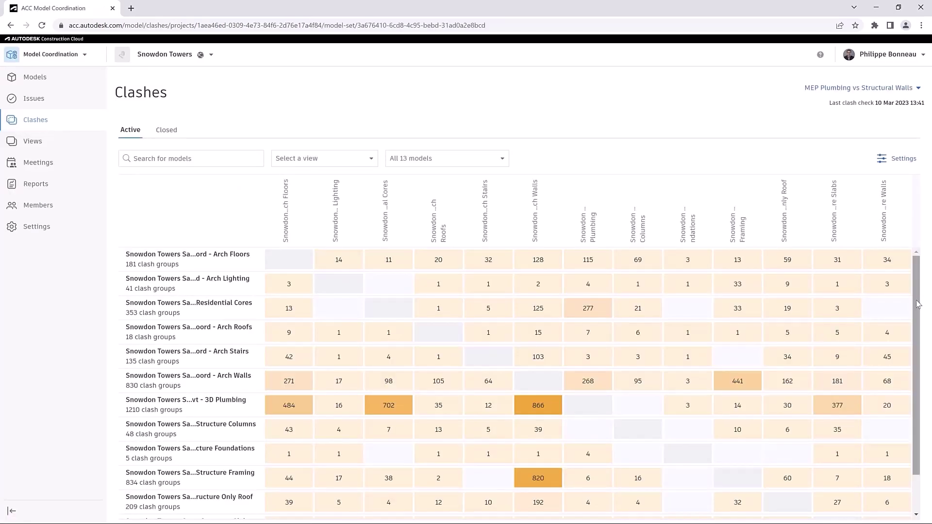
scroll(546, 361, "down", 1)
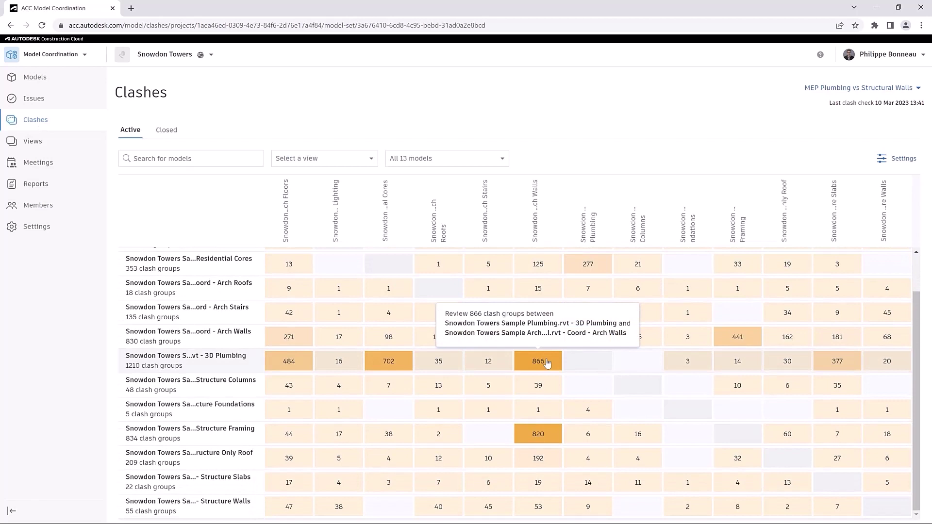
left_click(917, 90)
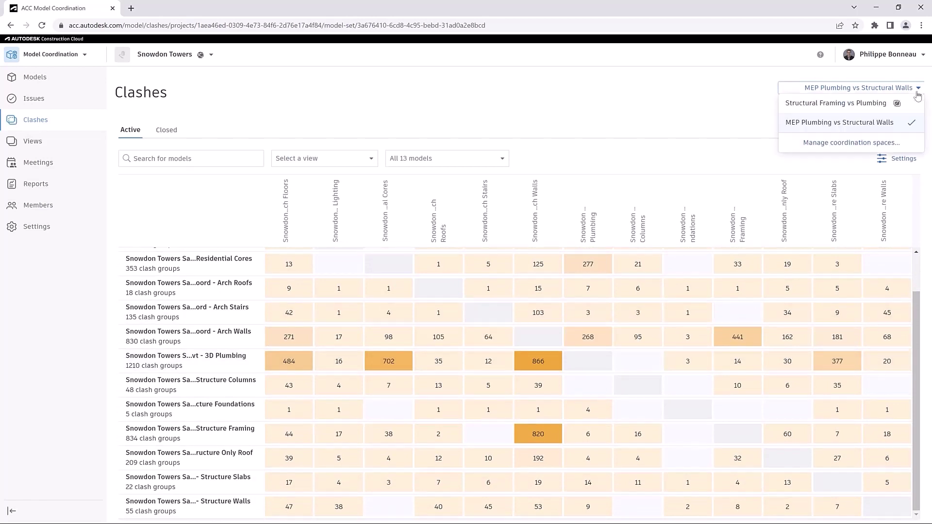
- Create the 'Architecture vs Structural Framing' space on the Clash Coordination folder, automatic clash off
left_click(857, 143)
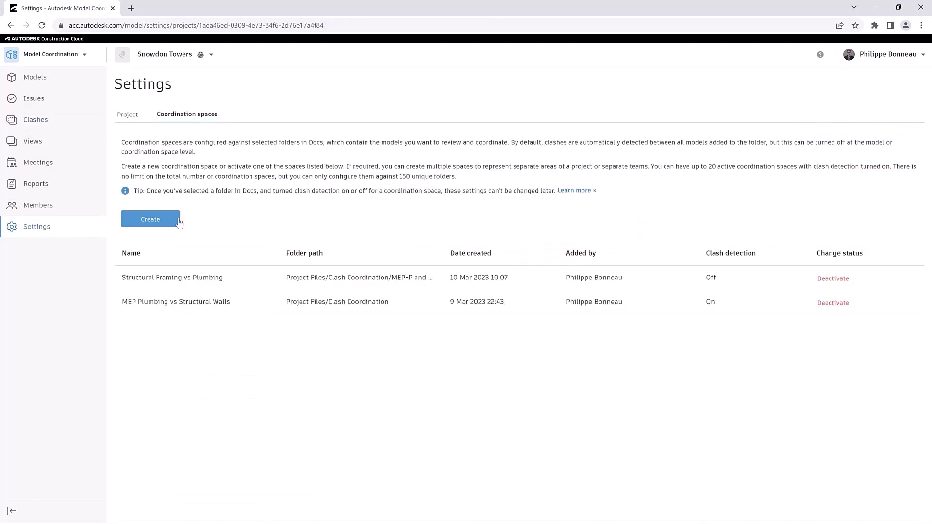
left_click(168, 223)
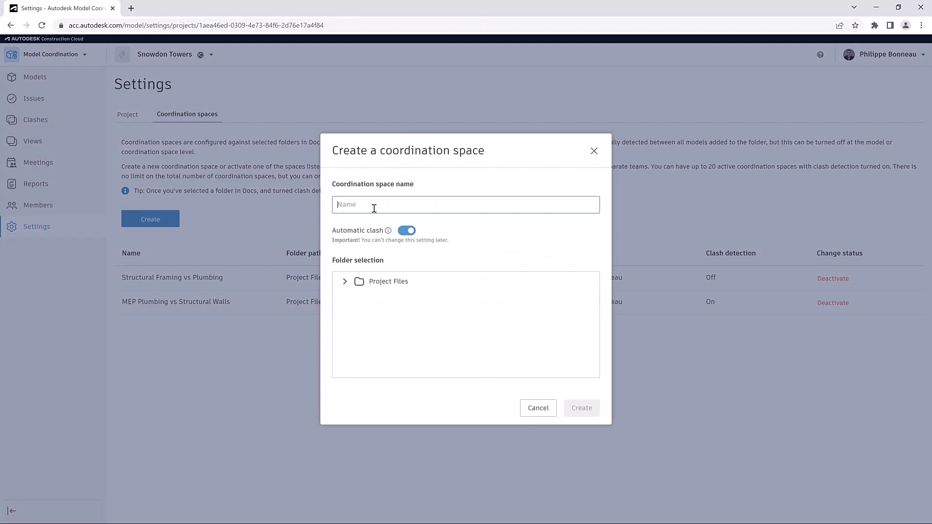
type("Architecture vs Structura")
type("l Framing")
left_click(407, 231)
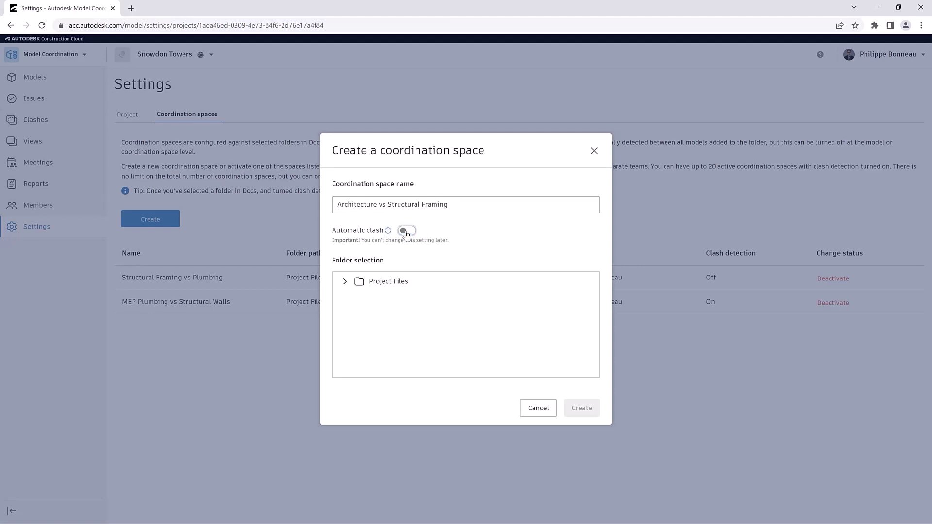
left_click(346, 281)
left_click(412, 302)
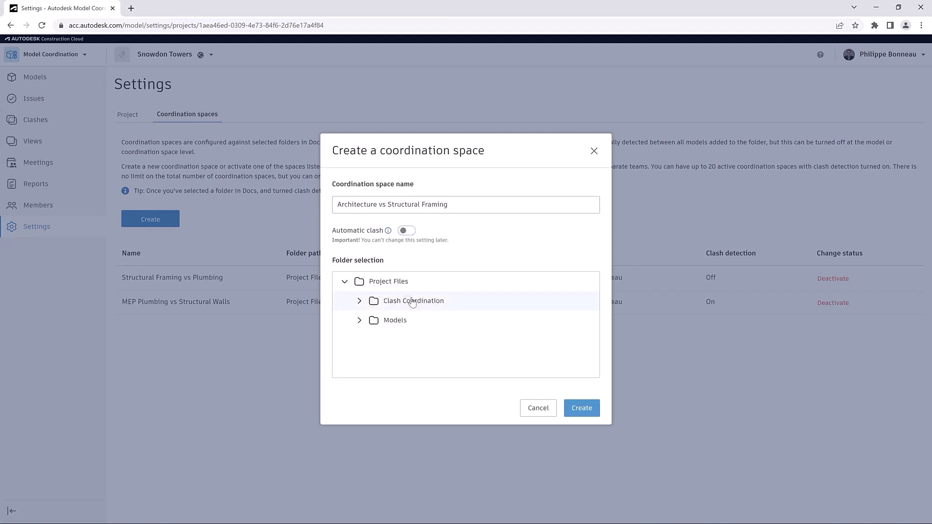
left_click(582, 409)
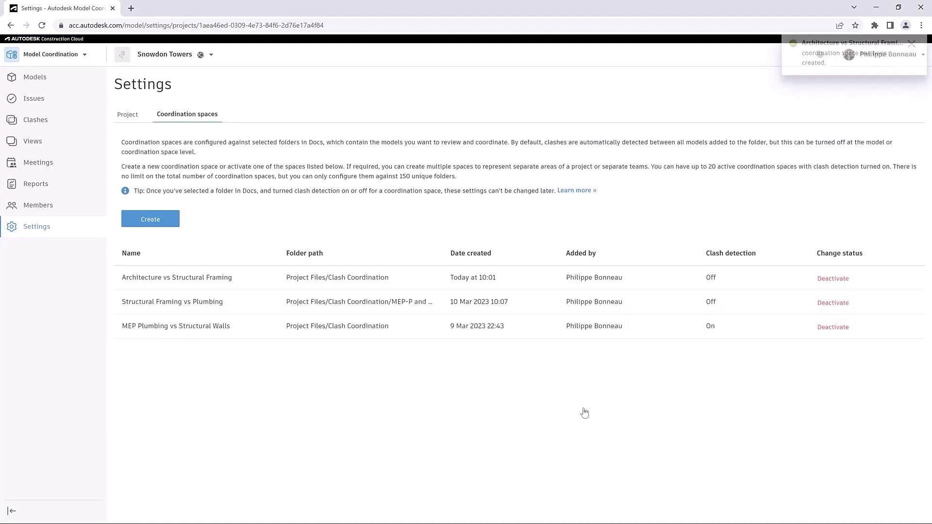
- Open the Arch Floors and Structure Framing models together in the viewer
left_click(48, 122)
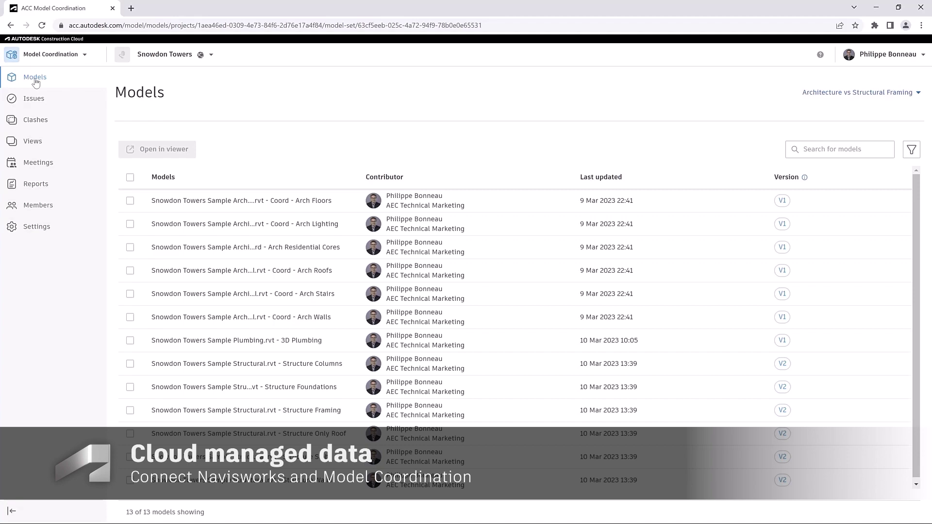
left_click(130, 201)
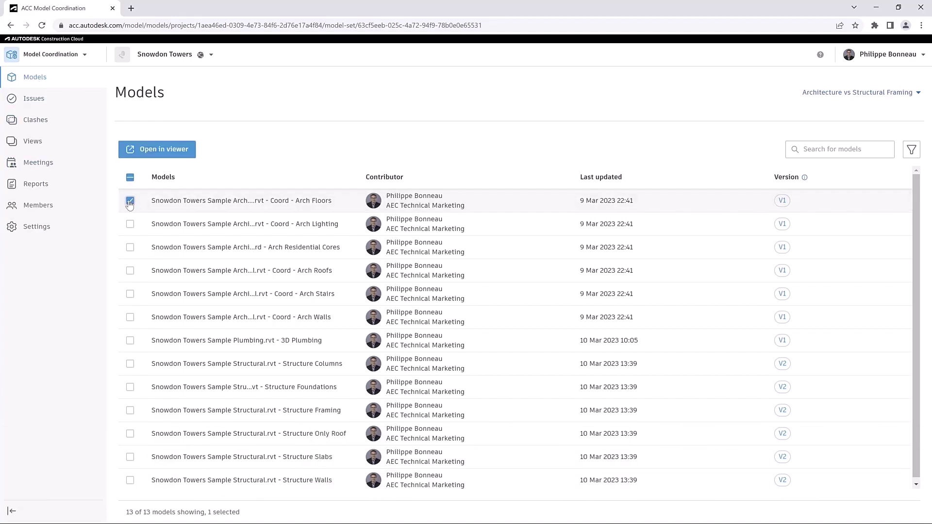
left_click(130, 410)
left_click(165, 152)
- Save the view as a public view named 'Floor and Struct framing'
left_click(151, 506)
type("Floor and Struct framing")
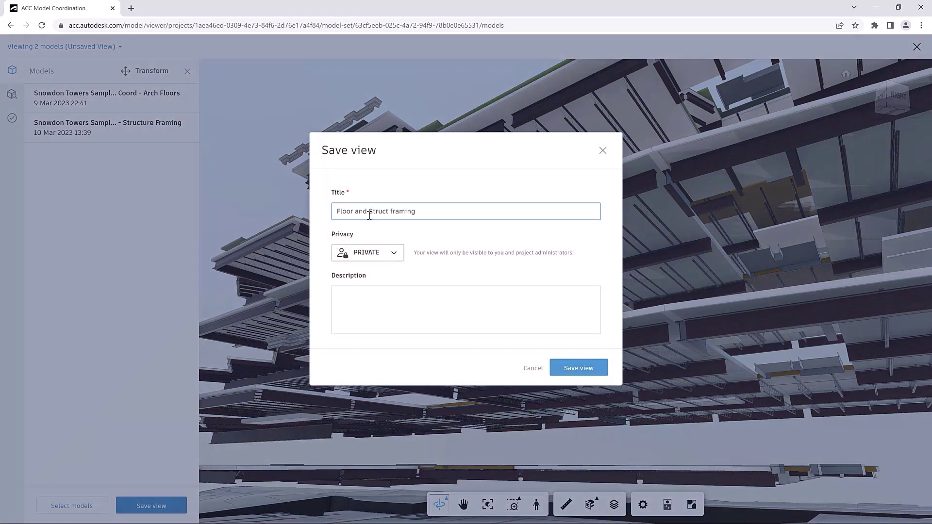
left_click(387, 252)
left_click(383, 273)
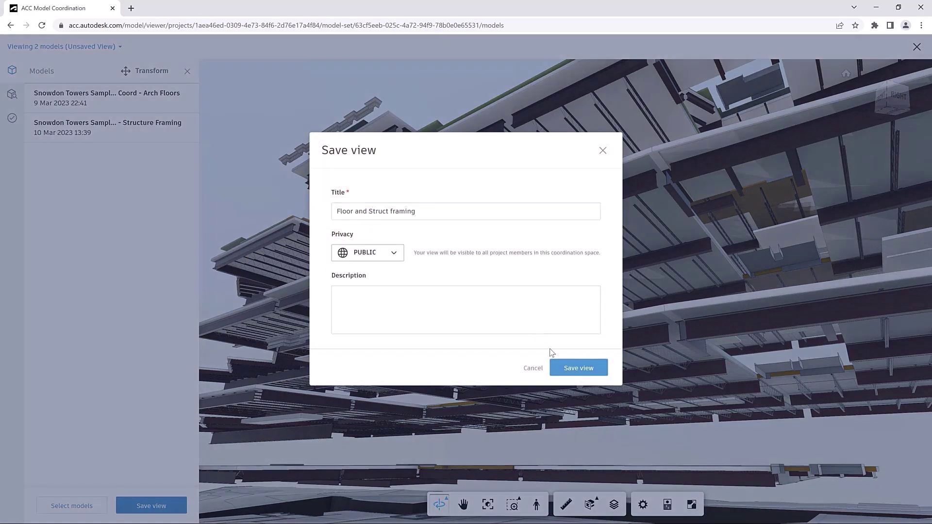
left_click(577, 370)
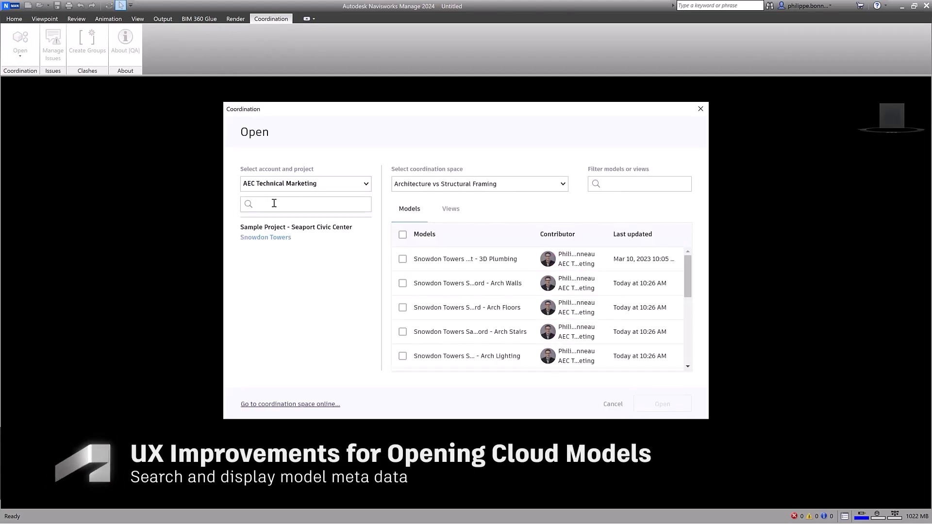
type("Snow")
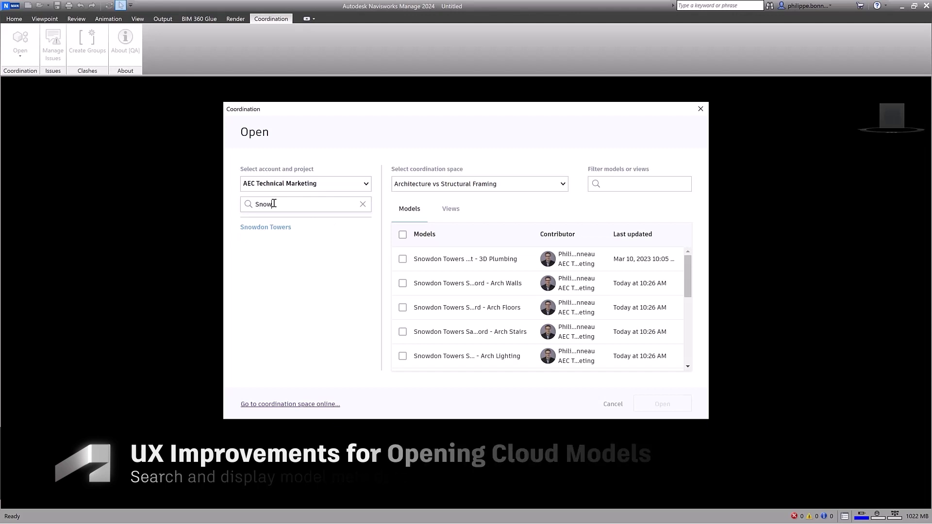
- In Snowdon Towers, pick the Architecture vs Structural Framing space and tick Arch Floors and Structure Framing
left_click(276, 231)
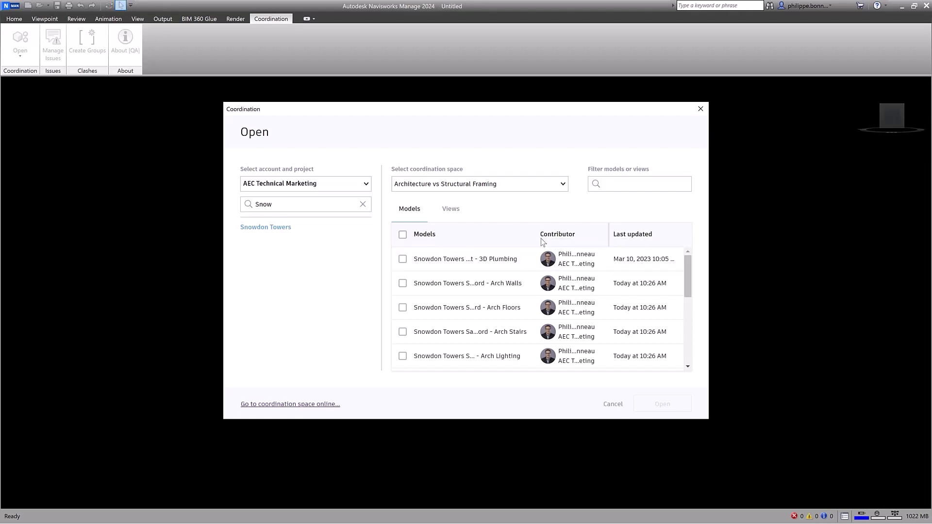
left_click_drag(536, 234, 627, 236)
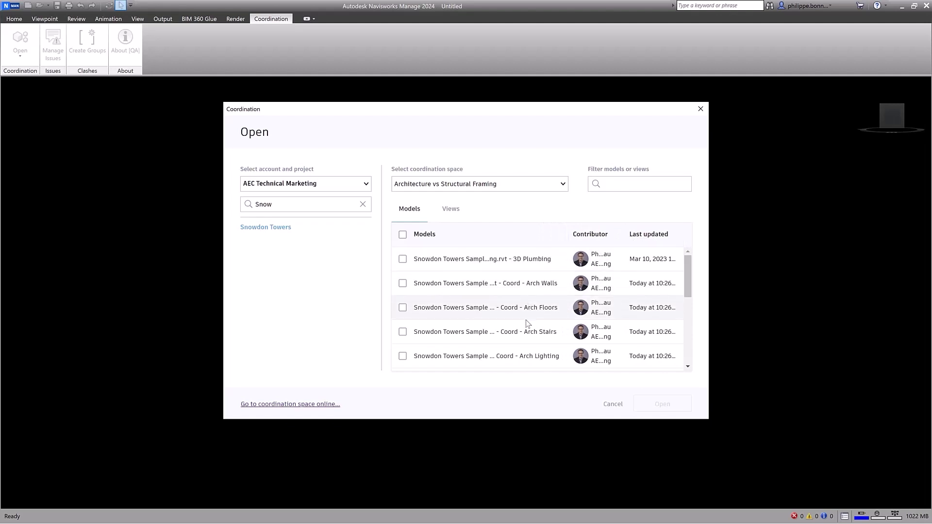
left_click(562, 185)
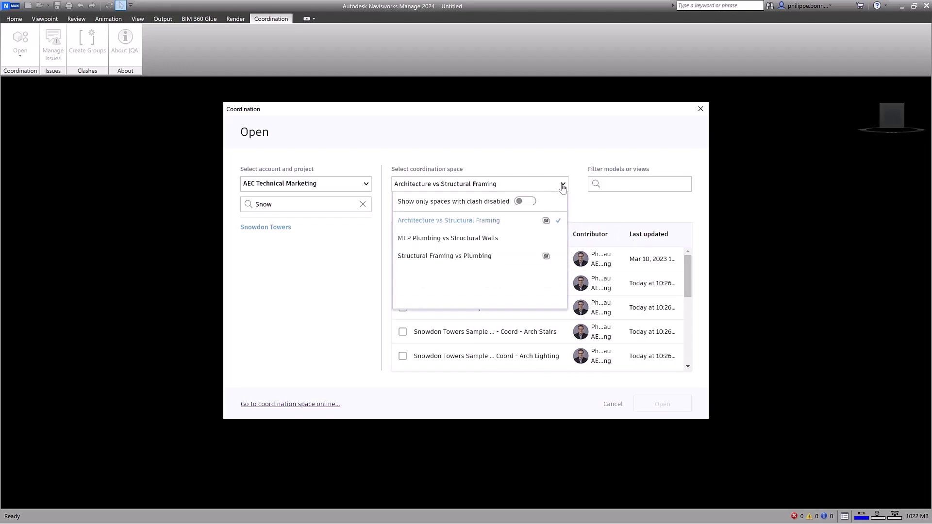
left_click(529, 204)
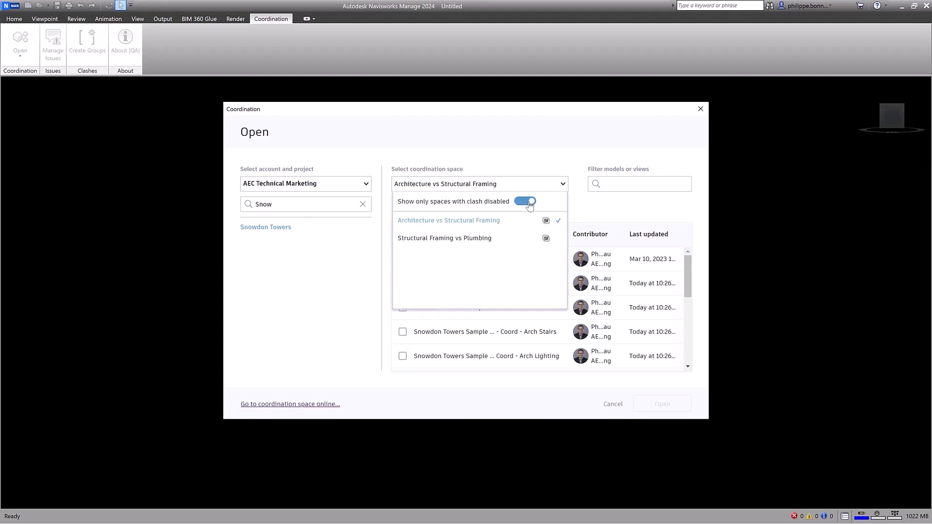
left_click(488, 222)
left_click(403, 309)
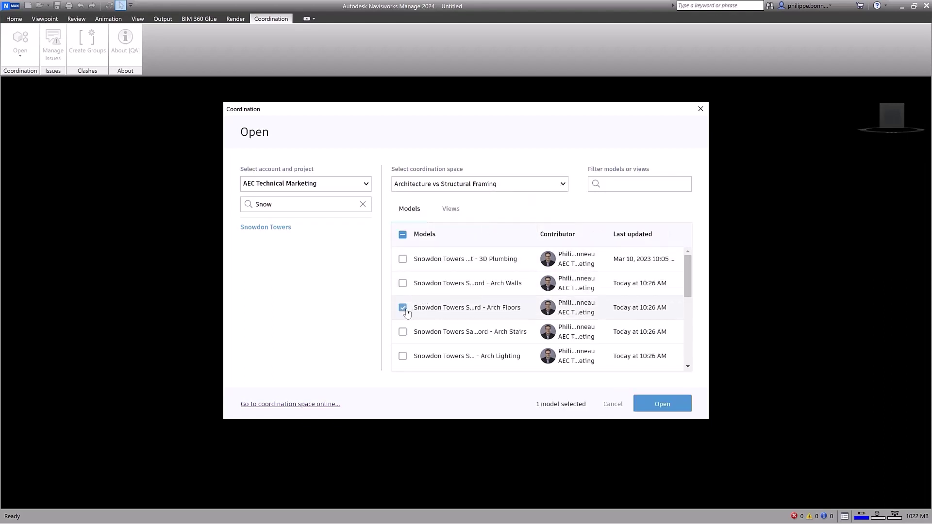
scroll(664, 306, "down", 2)
scroll(511, 328, "down", 3)
scroll(453, 344, "down", 2)
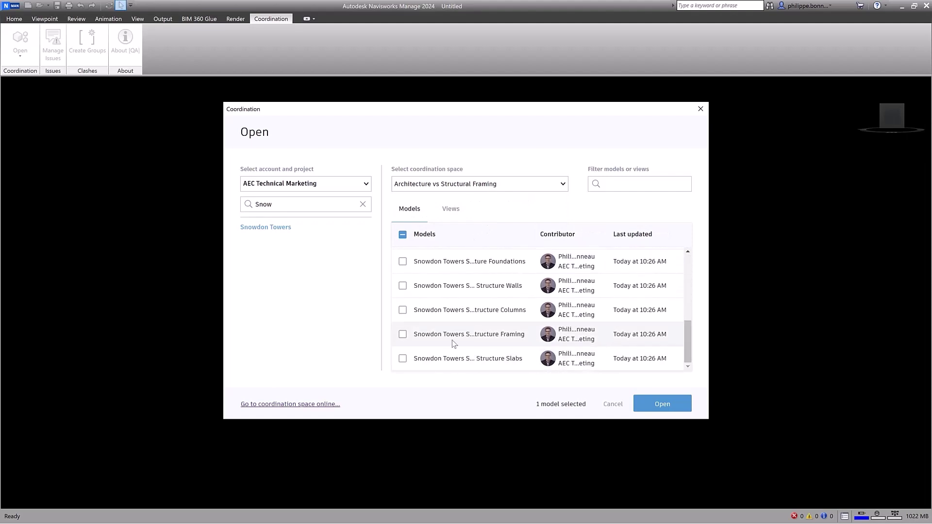
left_click(403, 334)
- Open the chosen models and add a clash test named ARCH vs STR
left_click(662, 404)
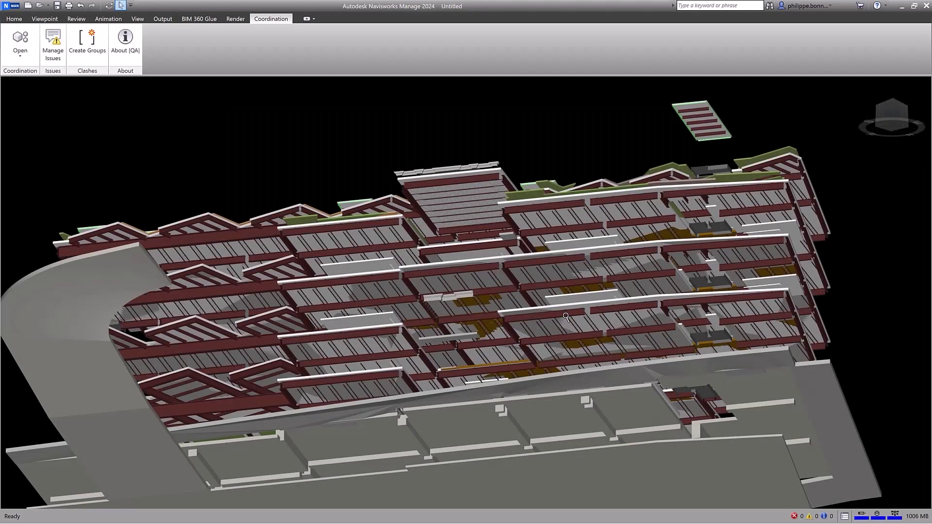
scroll(566, 316, "up", 2)
left_click(12, 20)
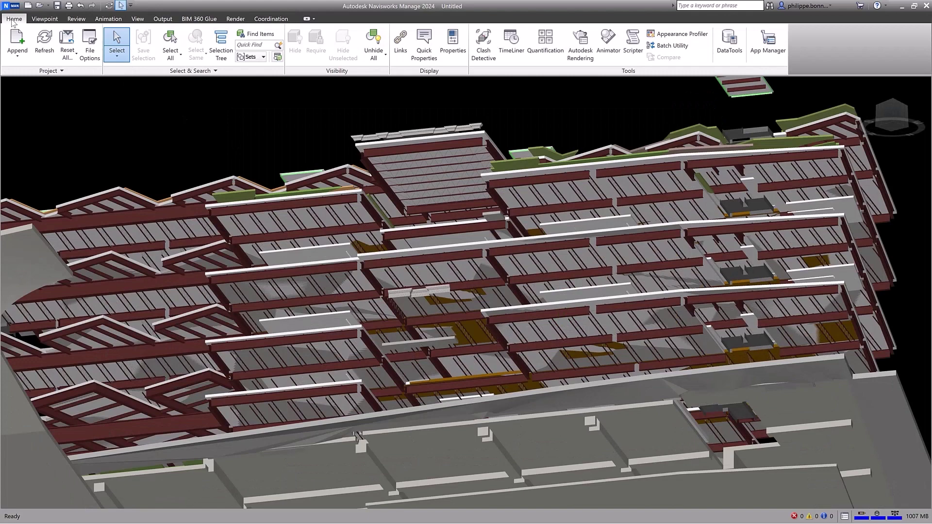
left_click(483, 45)
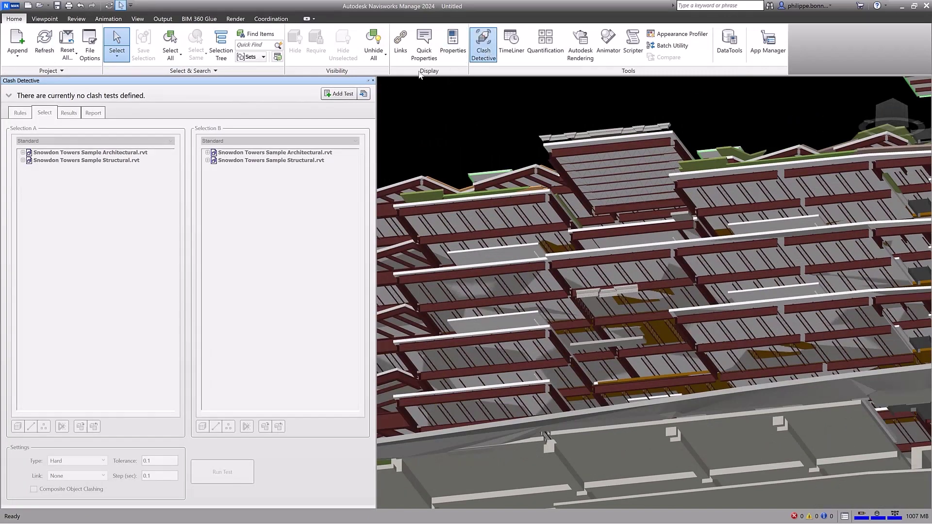
left_click(339, 94)
type("ARC")
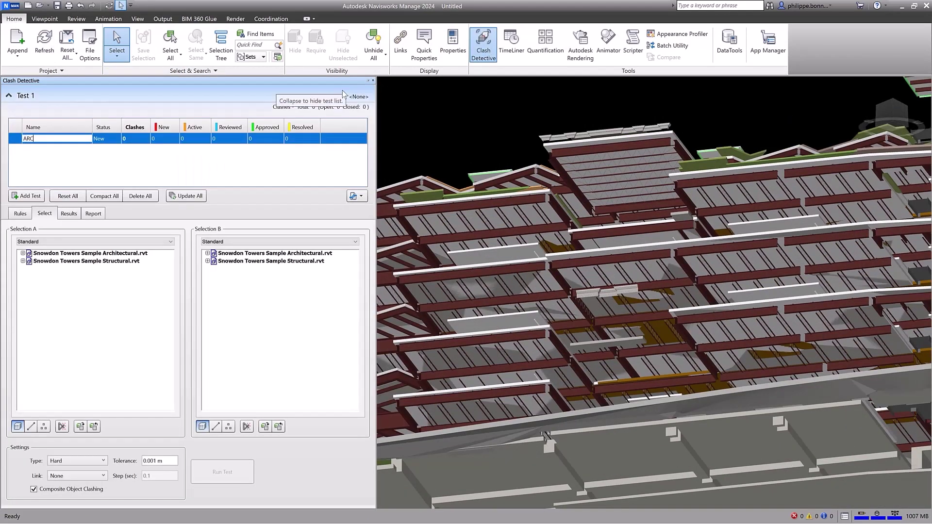
type("H vs STR")
key("Return")
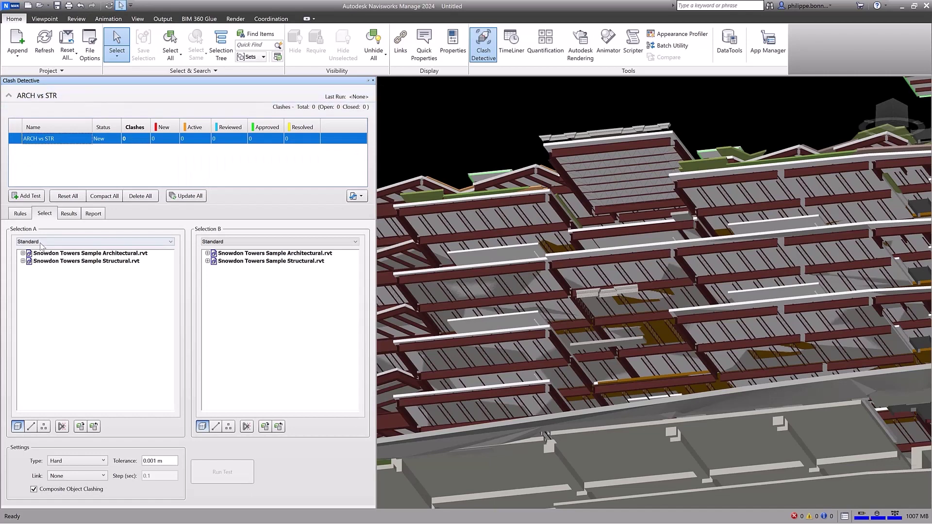
- Run the test with Floors against Structural Framing, finding 20 clashes
left_click(22, 253)
left_click(49, 262)
left_click(208, 261)
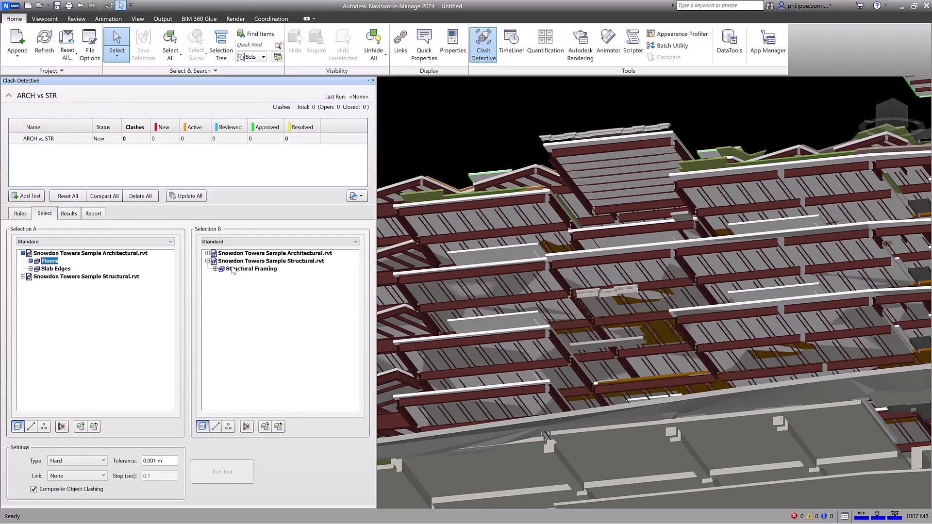
left_click(250, 269)
left_click(222, 471)
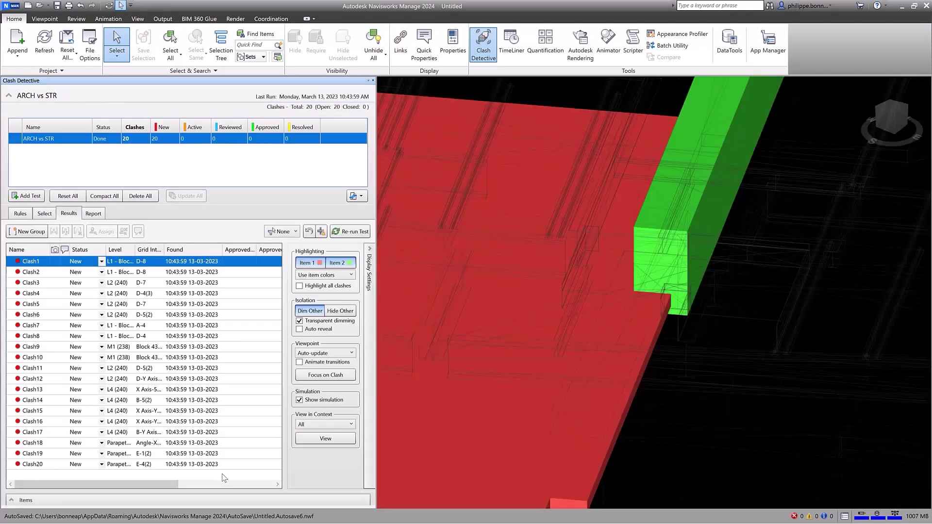
- Inspect Clash3, Clash6, Clash9 and Clash11 in the 3D view
left_click(45, 282)
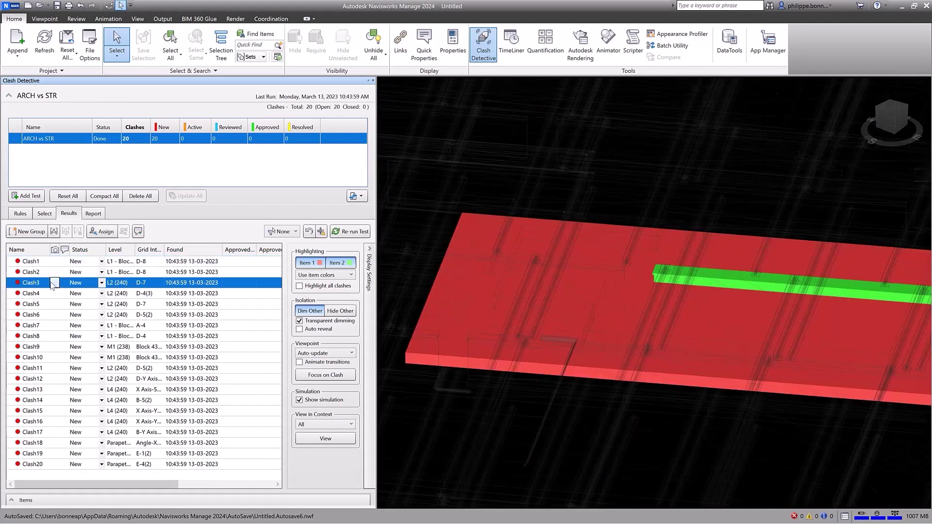
left_click(47, 314)
left_click(45, 348)
left_click(44, 368)
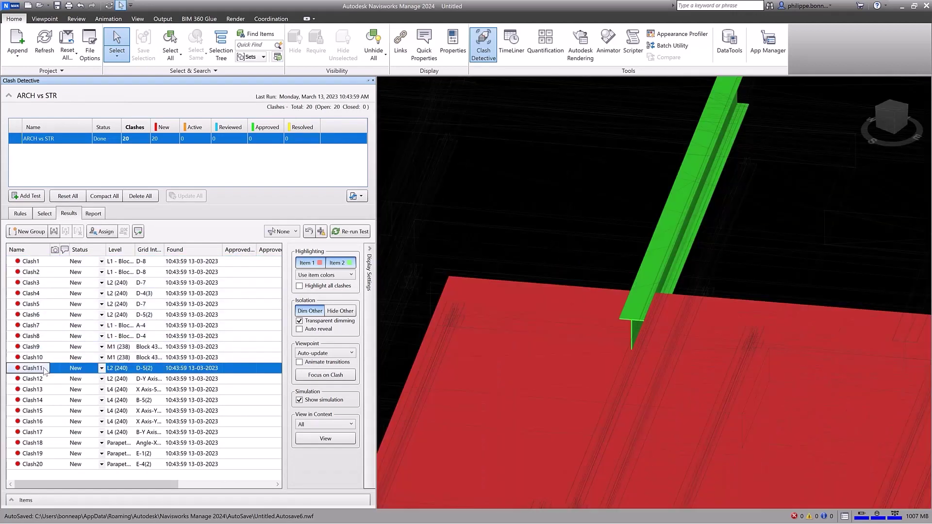
- Group the clashes by Level, with today's date in the group names
left_click(270, 19)
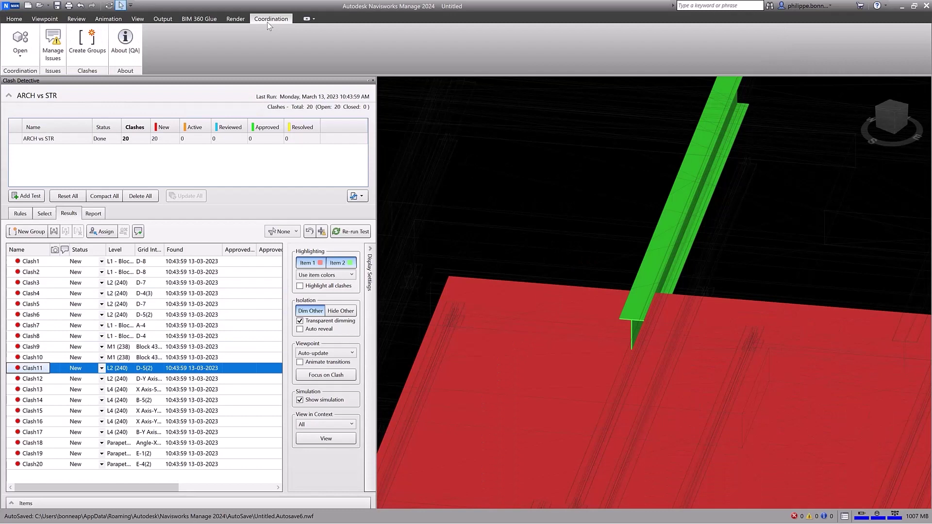
left_click(95, 48)
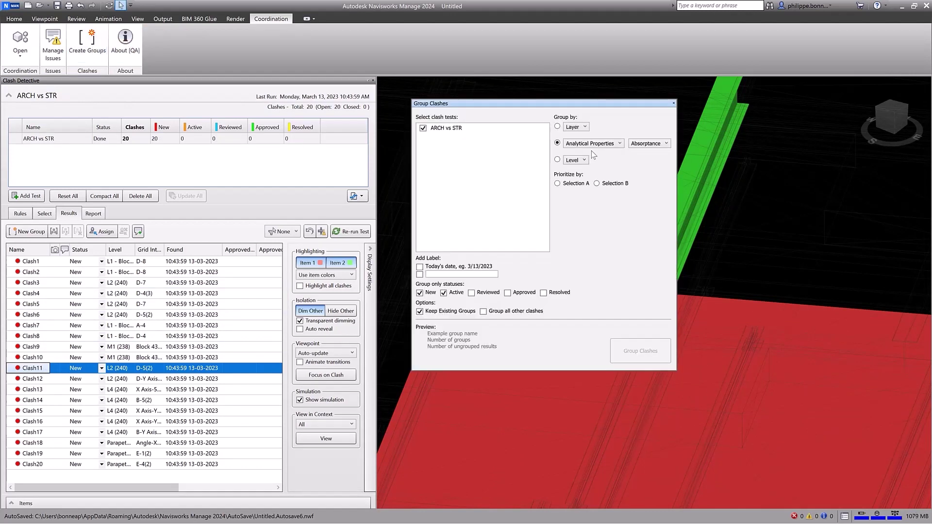
left_click(558, 160)
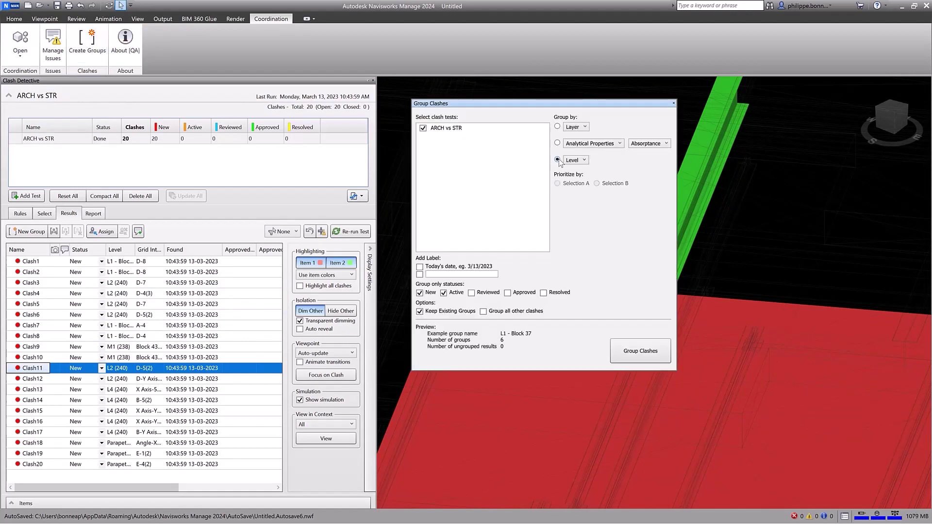
left_click(420, 267)
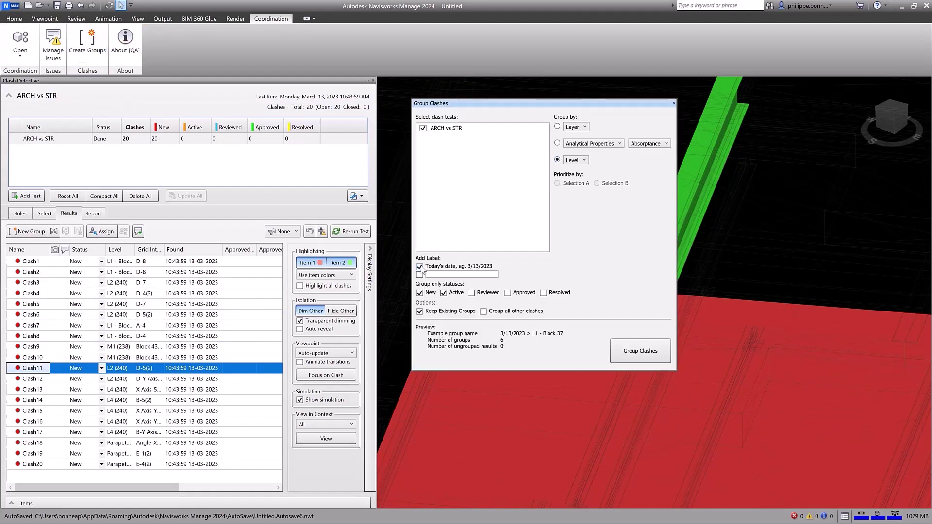
left_click(638, 353)
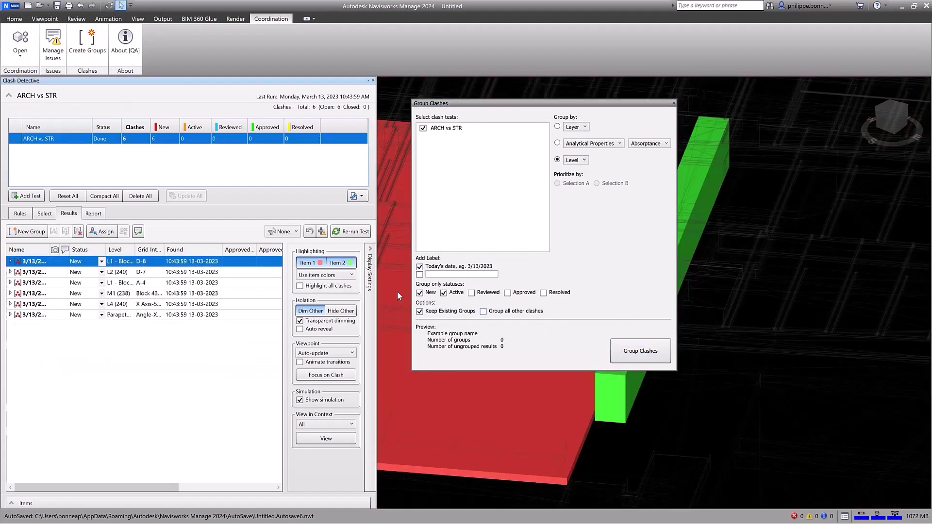
- Expand the first clash group, and expand then collapse the second
left_click(10, 262)
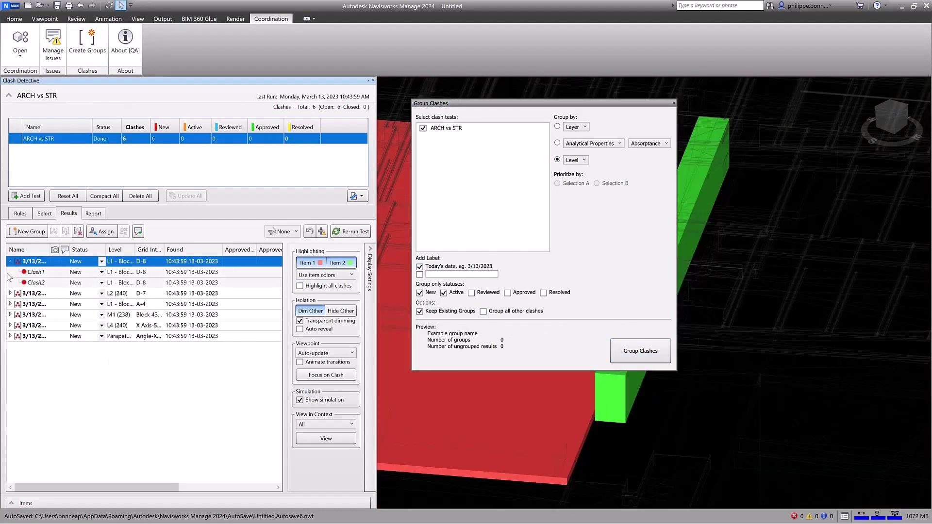
left_click(10, 294)
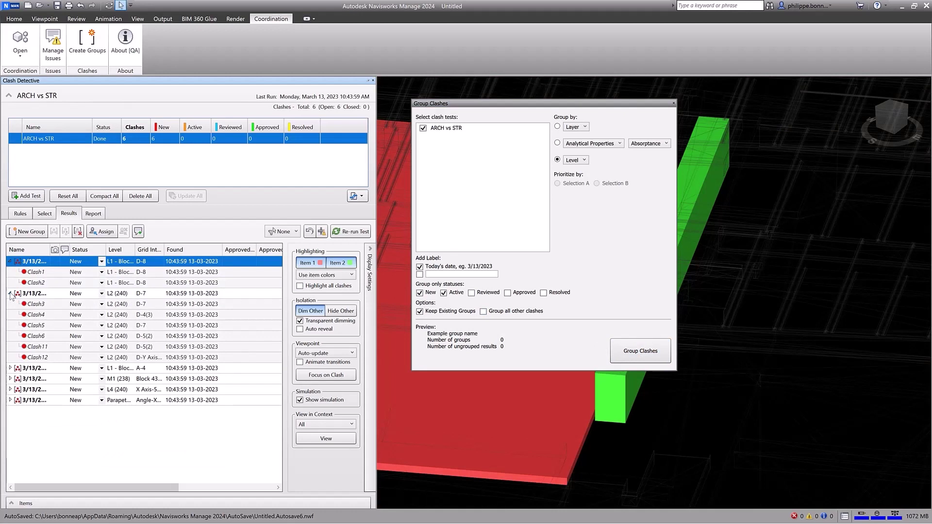
left_click(11, 294)
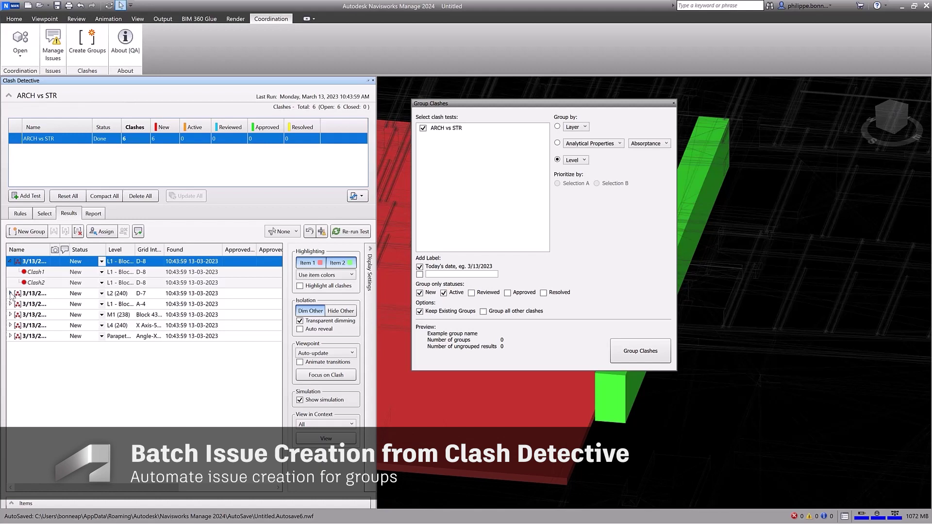
- Select Clash1 through the L4 group and start creating issues from them
left_click(34, 273)
left_click_drag(47, 291, 82, 329, "shift")
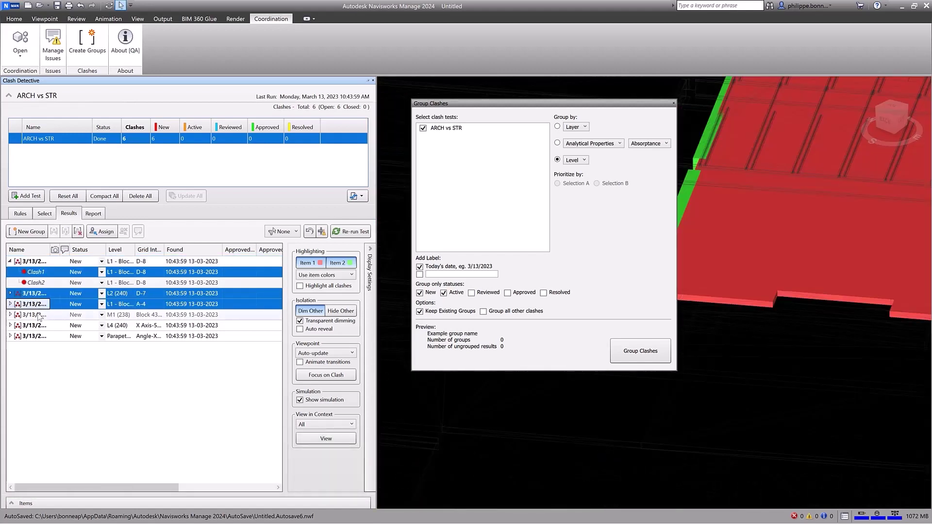
left_click(53, 46)
right_click(148, 316)
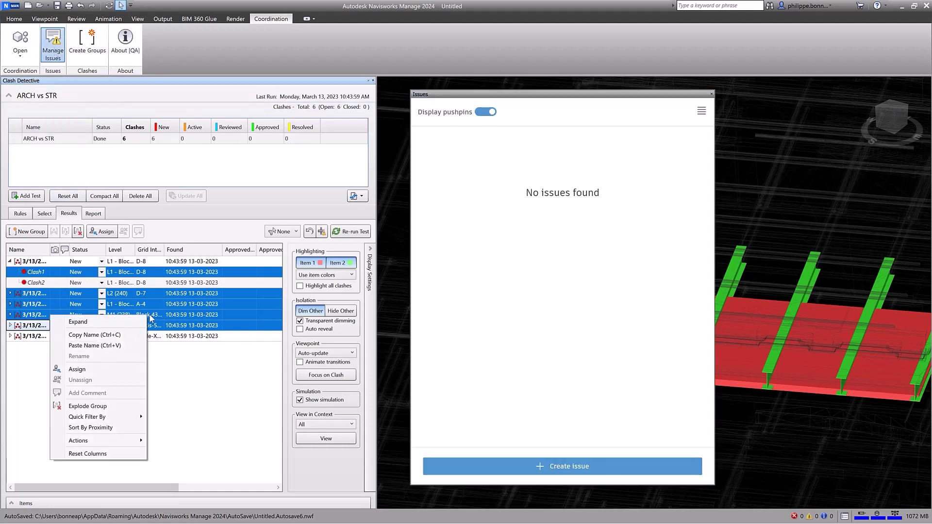
mouse_move(78, 441)
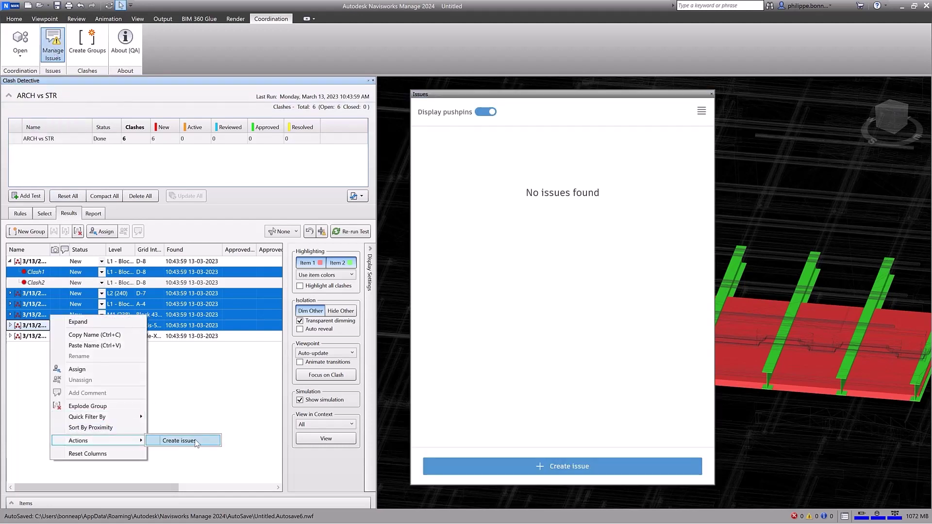
left_click(195, 442)
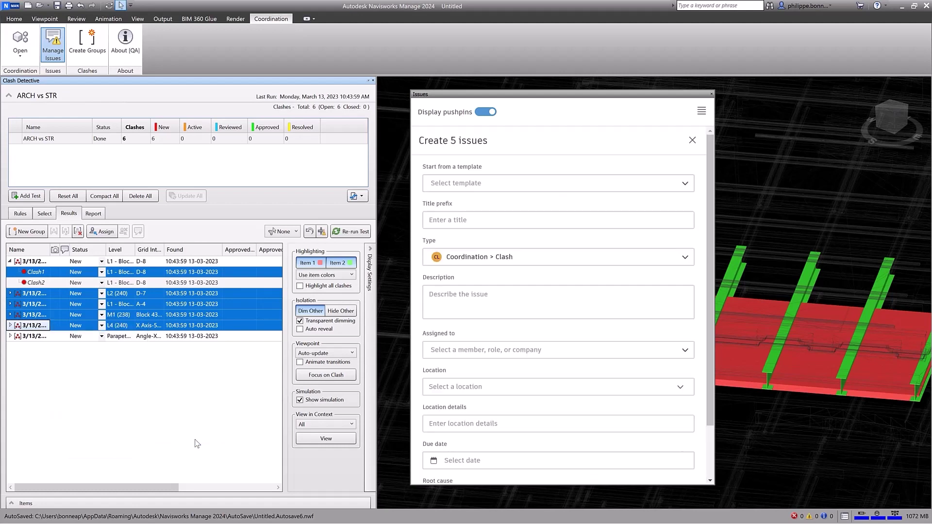
left_click(505, 350)
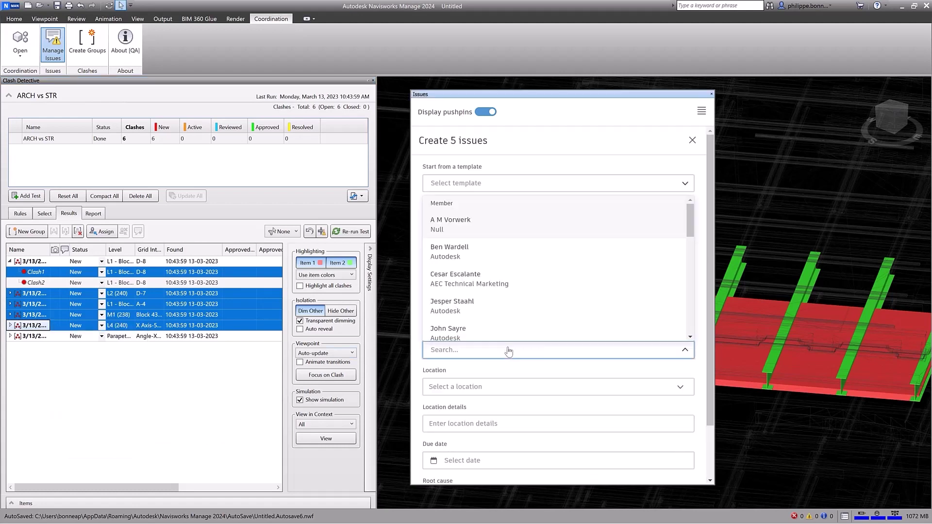
left_click(481, 253)
scroll(528, 324, "down", 3)
left_click(506, 399)
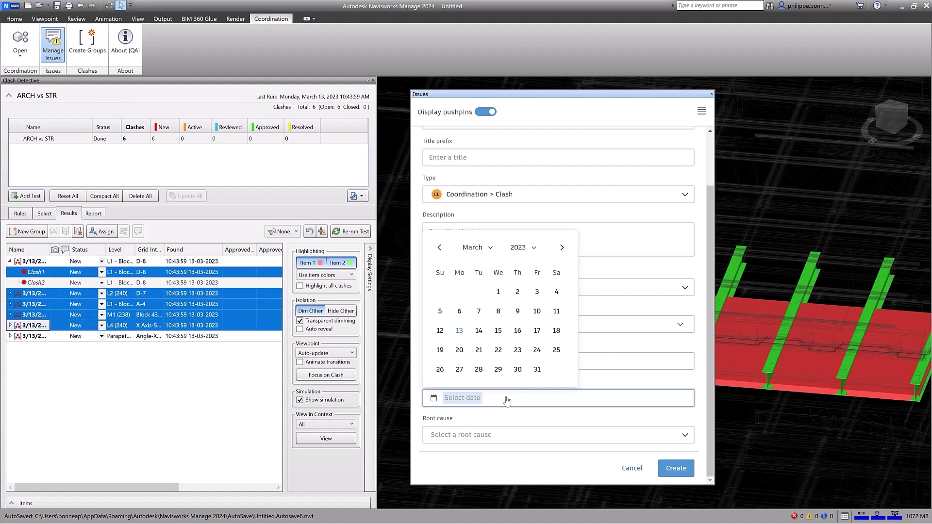
left_click(516, 370)
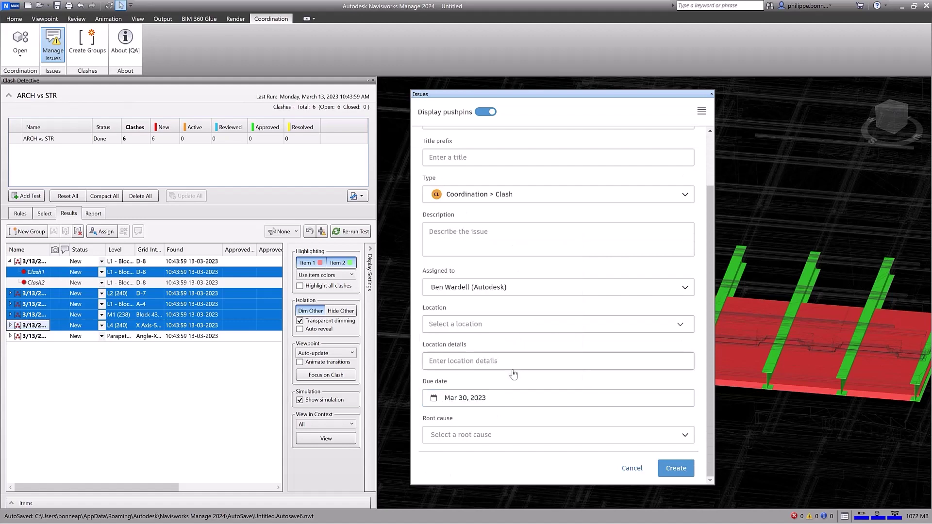
left_click(679, 472)
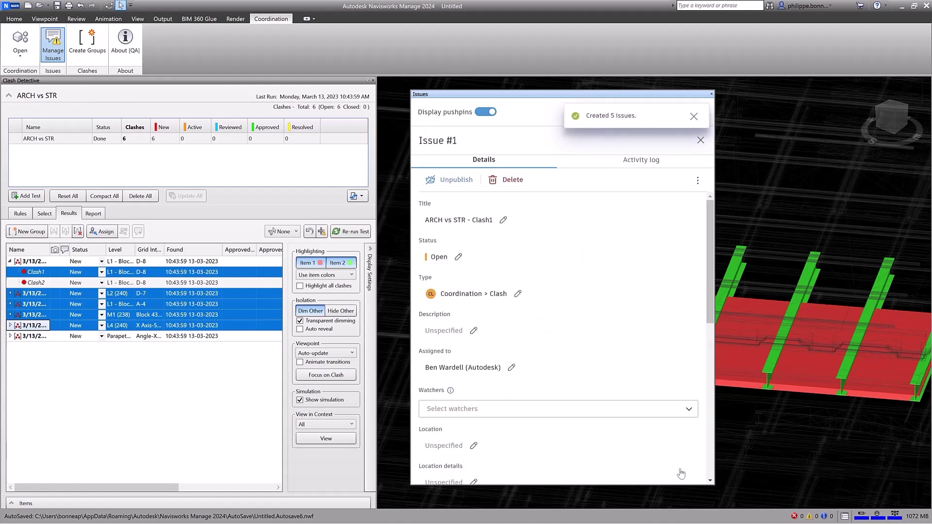
- Open issue #5 in the viewer, then bring up Civil Alignments camera controls for the roadway
left_click(704, 141)
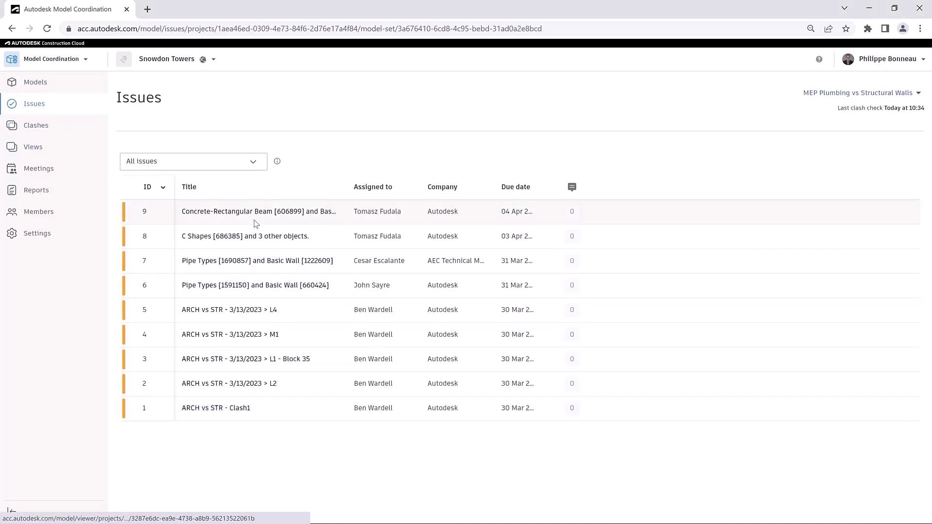
left_click(242, 312)
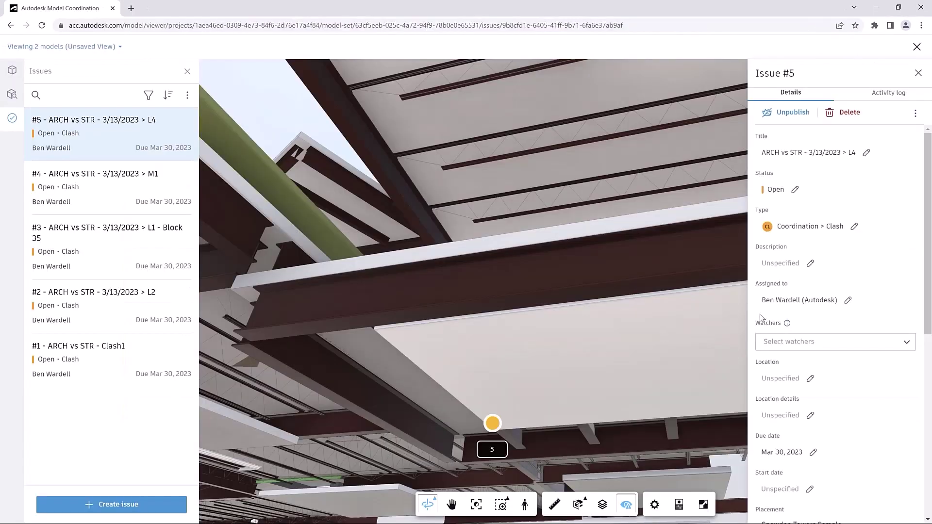
left_click_drag(918, 248, 930, 428)
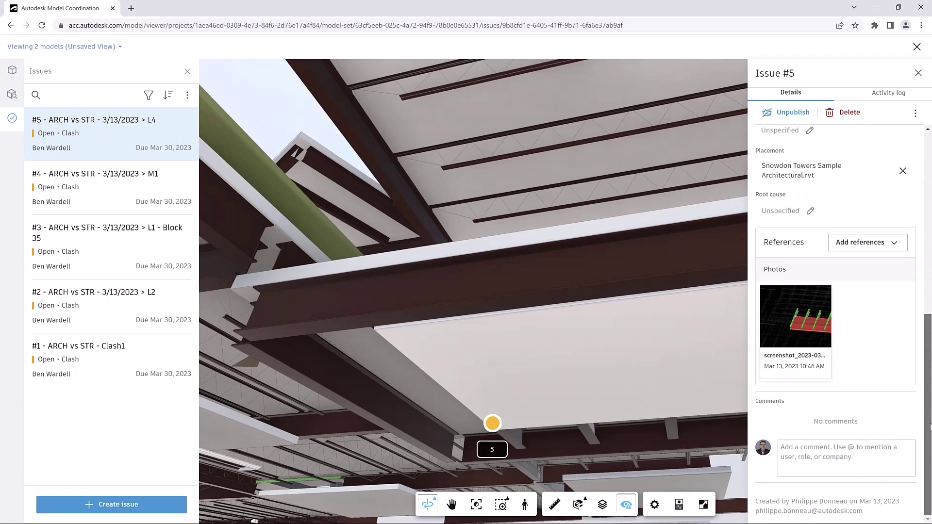
left_click_drag(929, 427, 915, 214)
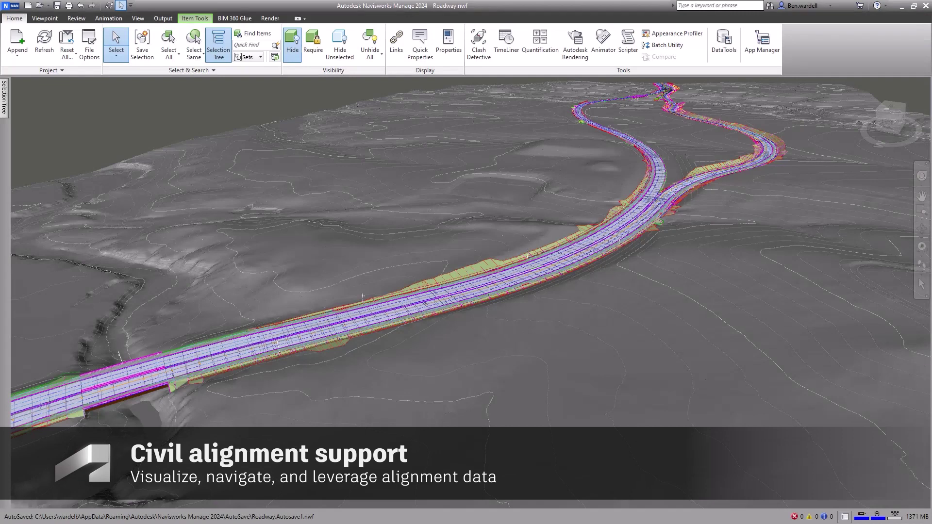
left_click(142, 18)
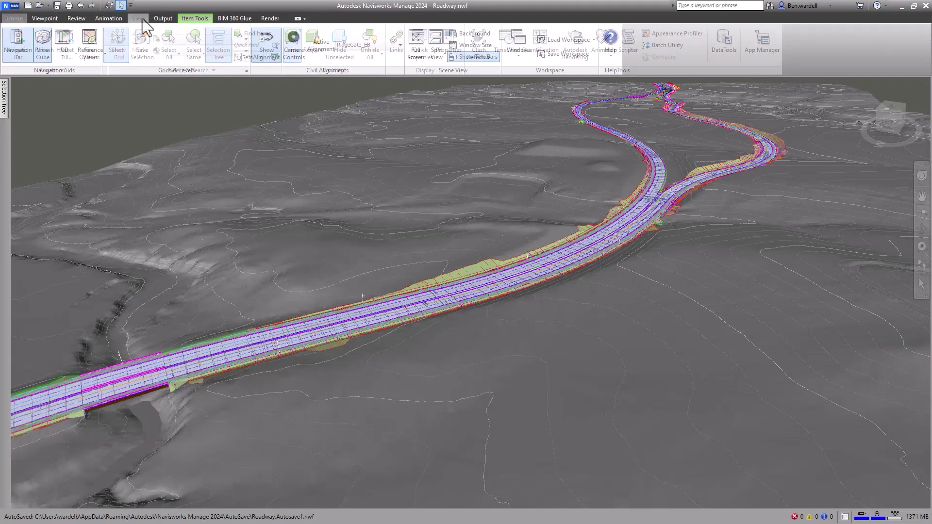
left_click(294, 45)
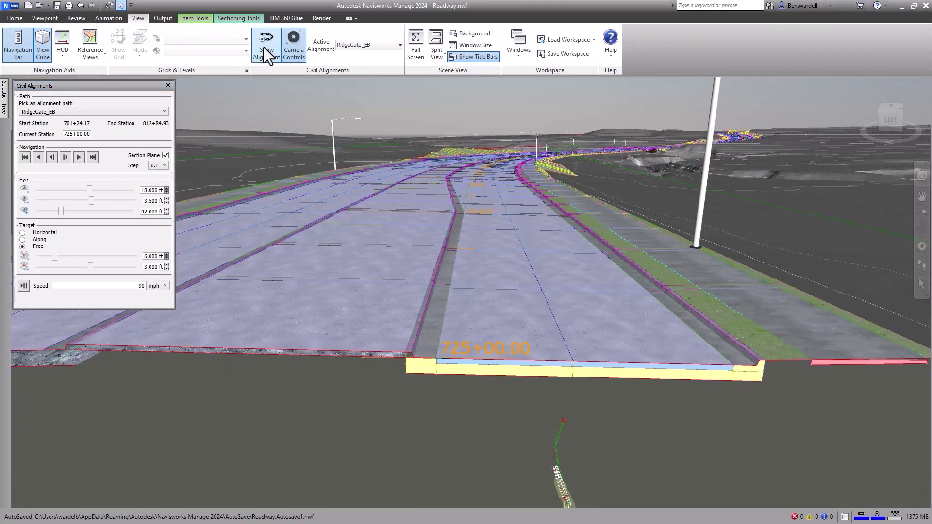
- Show alignment stations, try RidgeGate_WB and NB-On Ramp, and step two major stations to 212+00
left_click(264, 47)
left_click(163, 110)
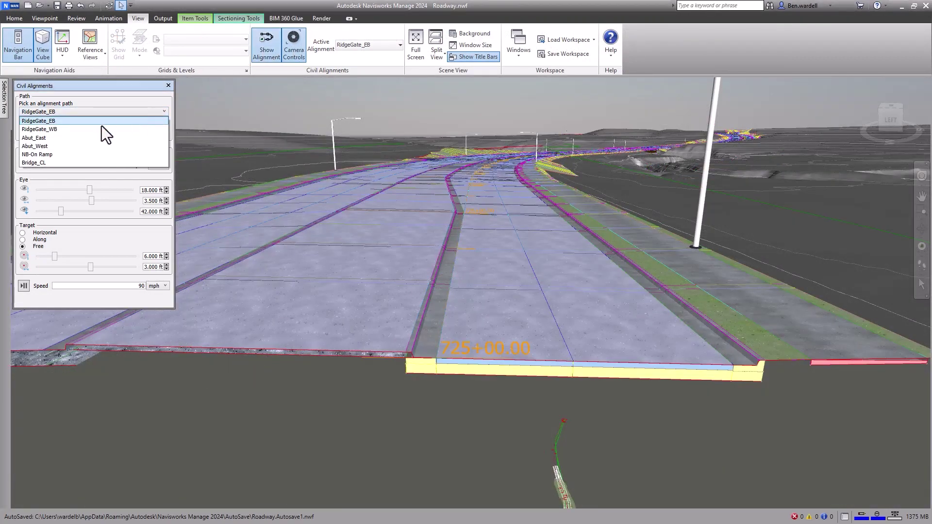
left_click(63, 130)
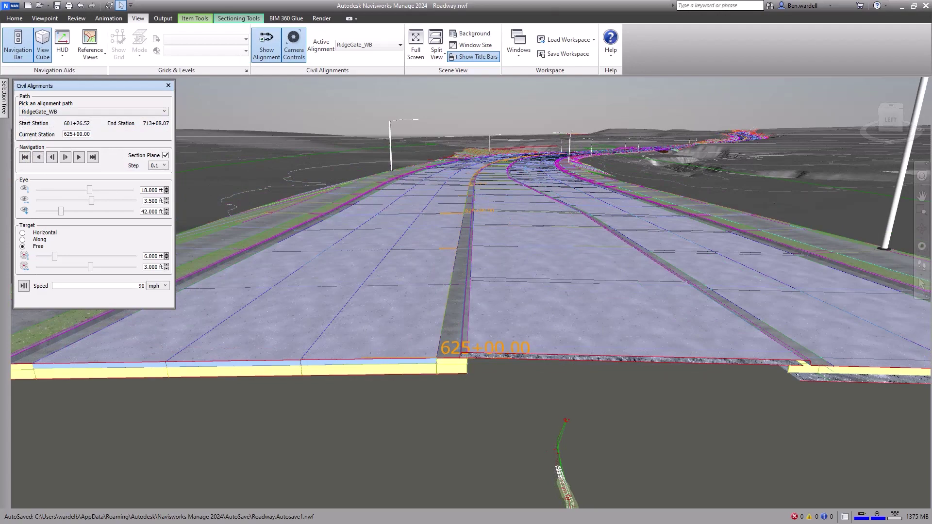
left_click(164, 112)
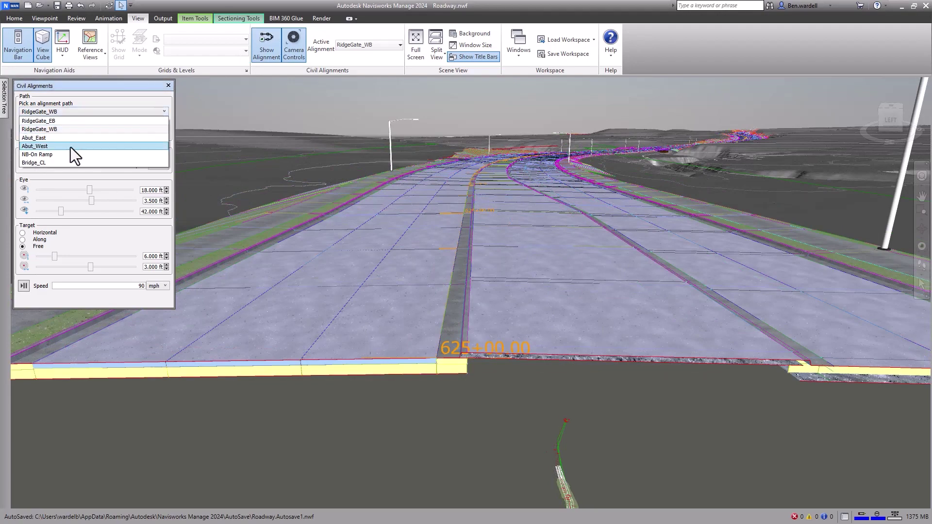
left_click(52, 156)
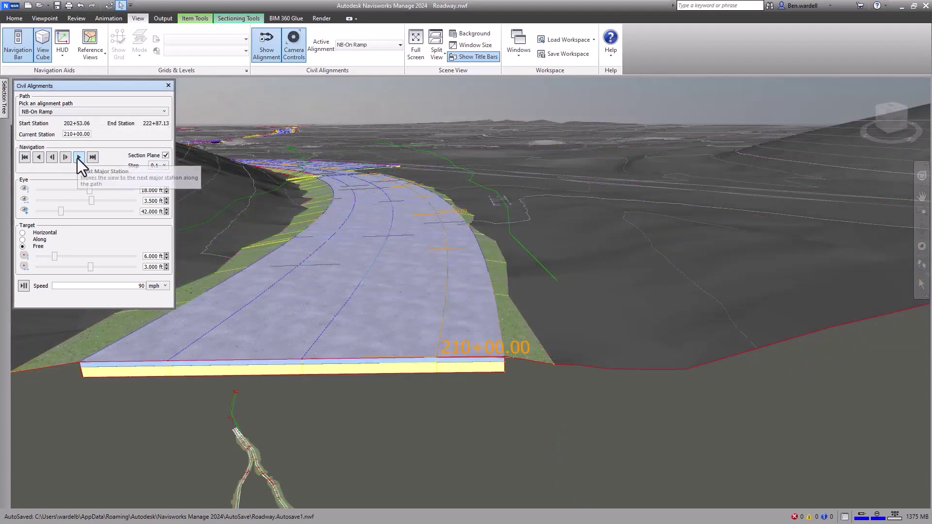
left_click(77, 159)
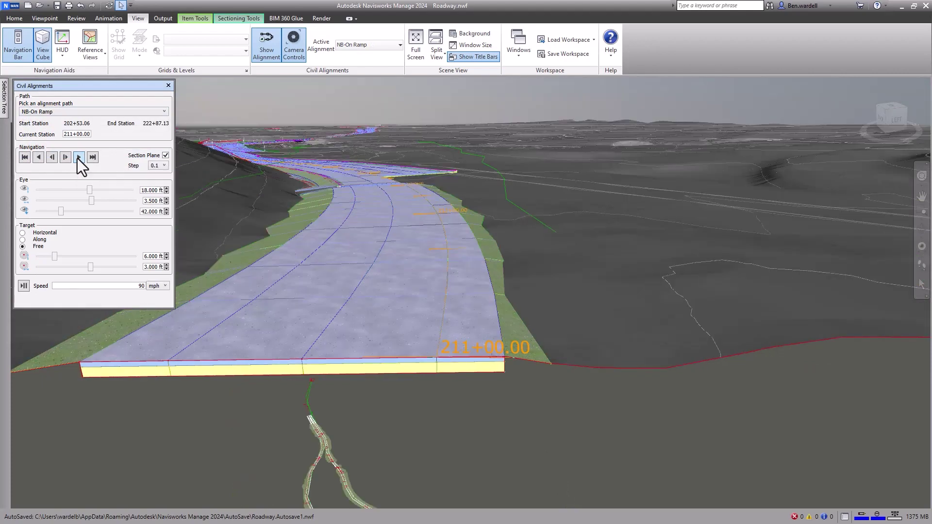
left_click(77, 158)
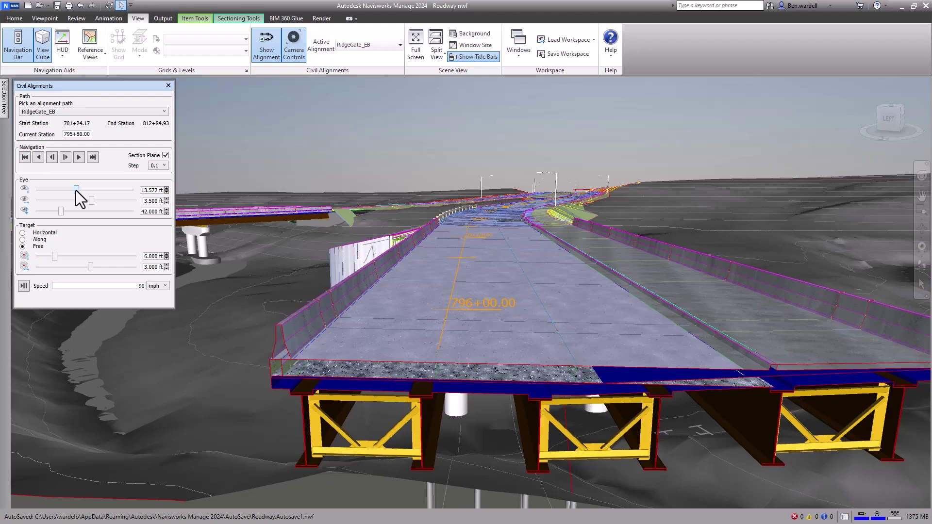
- Adjust eye height, set target offset near 7.9 ft, disable sectioning, and advance to 796+00.00
mouse_move(88, 189)
left_mouse_down()
mouse_move(68, 192)
mouse_move(89, 189)
mouse_move(97, 202)
mouse_move(61, 212)
left_mouse_up()
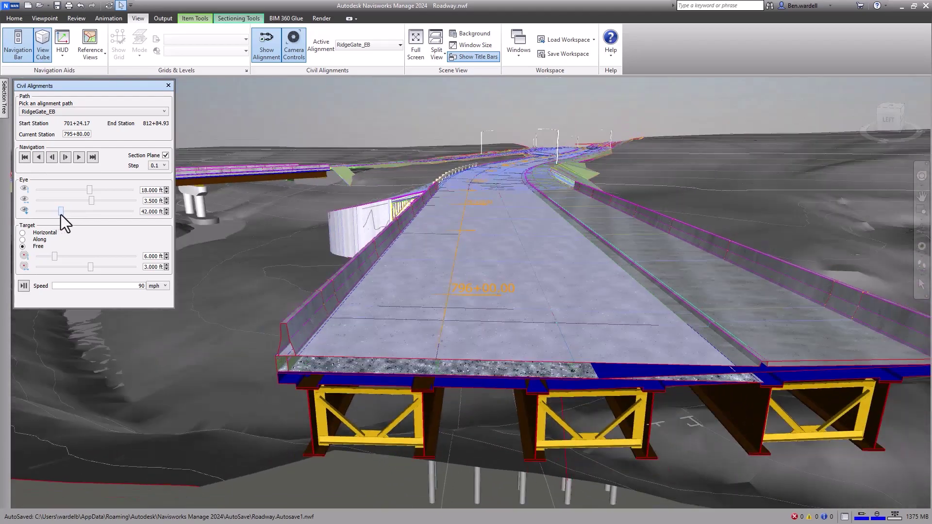
mouse_move(54, 256)
left_mouse_down()
mouse_move(68, 255)
mouse_move(54, 255)
left_mouse_up()
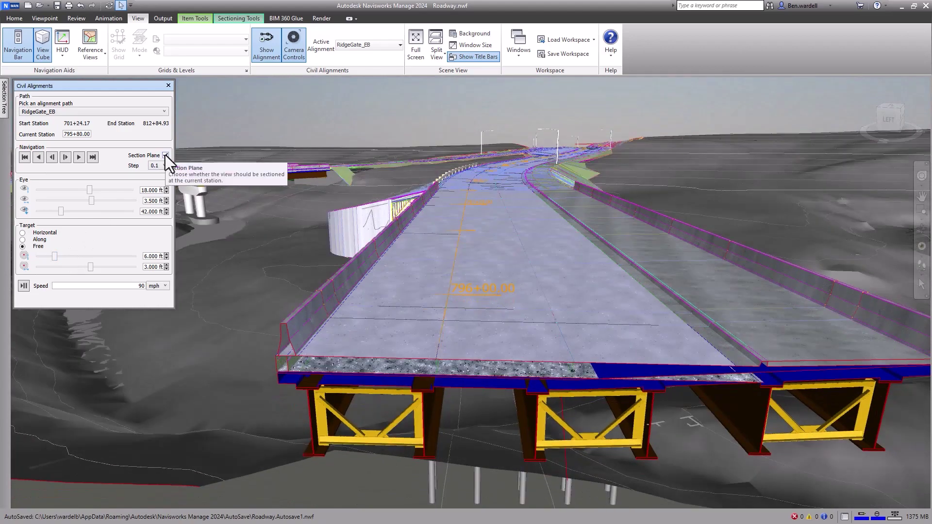
left_click(165, 155)
left_click(77, 159)
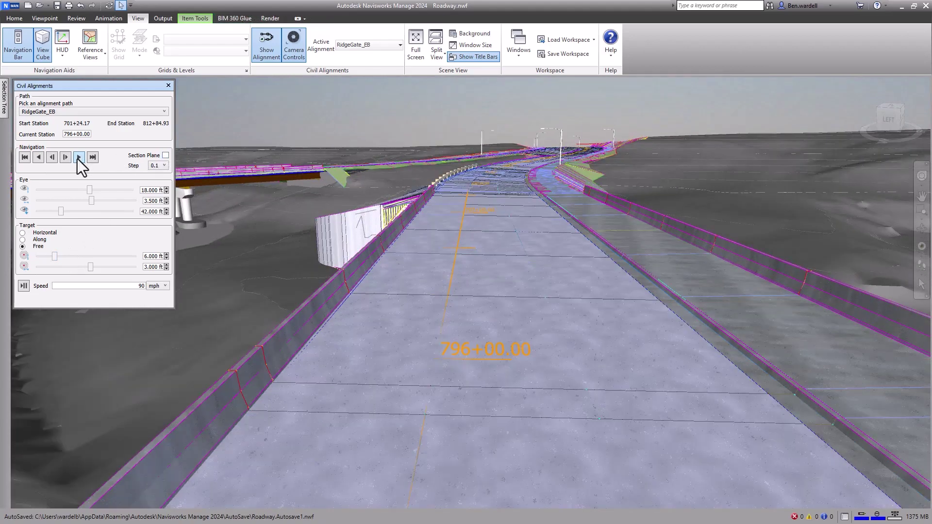